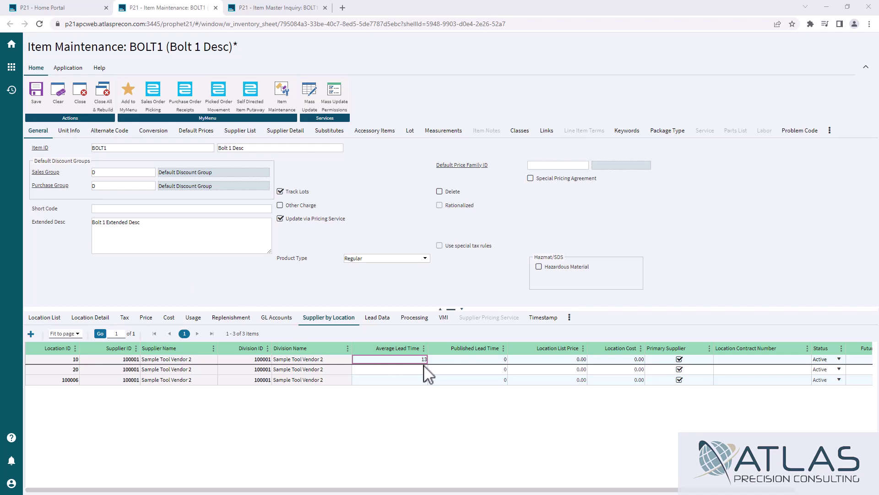
Check BOLT1's Purchase Stock Card (13-day lead time, 109 order point), then return to Item Maintenance.
click(278, 8)
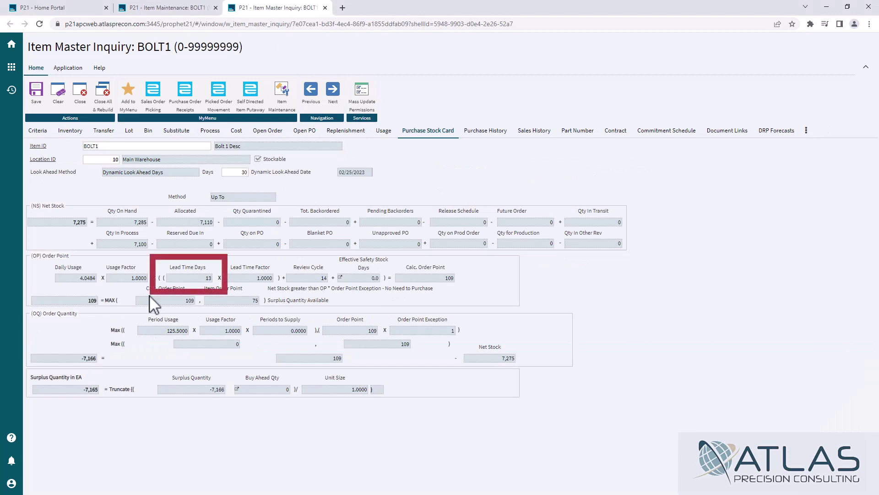
click(167, 8)
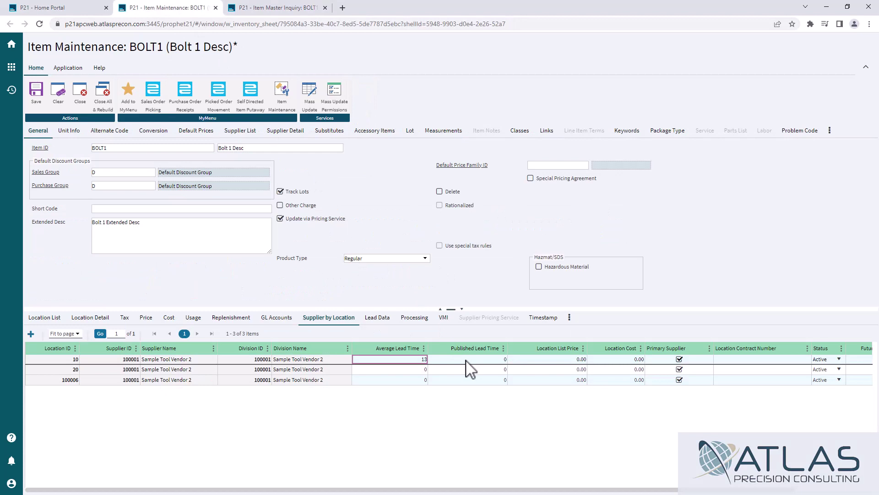
Enter 45 as location 10's Published Lead Time for BOLT1 and save the item.
key(Tab)
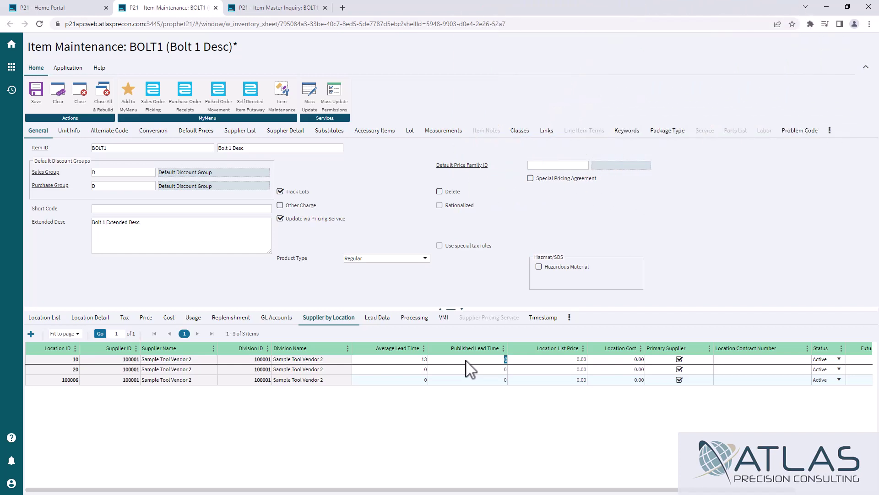
text(45)
key(Tab)
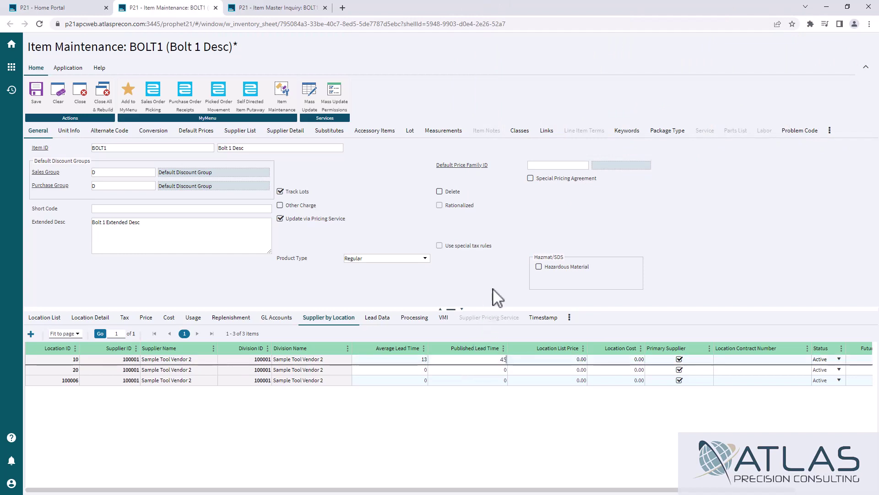
click(36, 93)
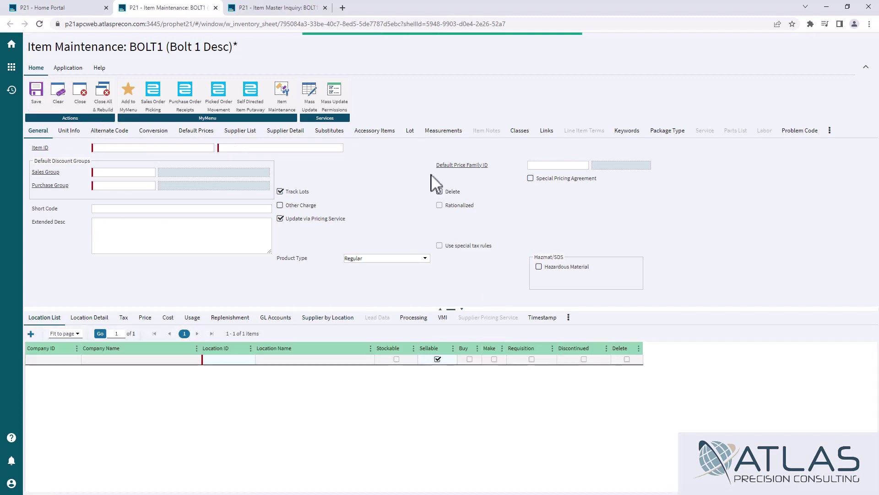
Refresh BOLT1's Item Master Inquiry data and recheck its Purchase Stock Card lead time and order point.
click(275, 7)
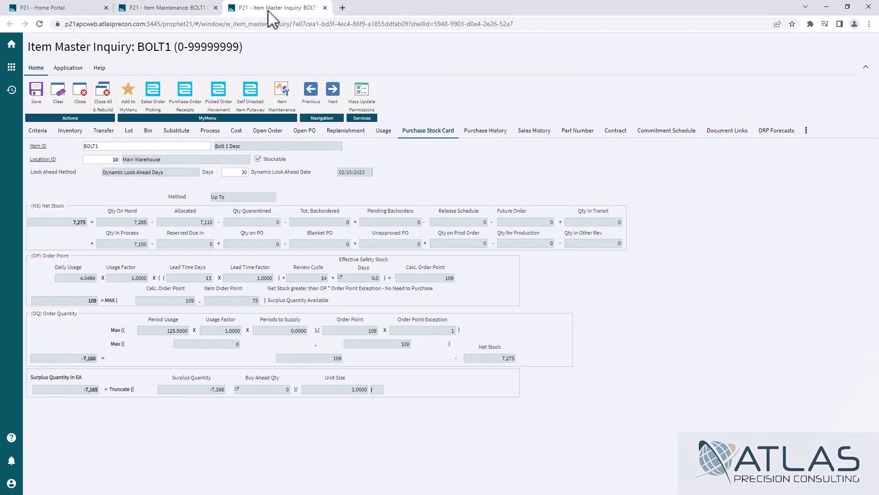
click(38, 131)
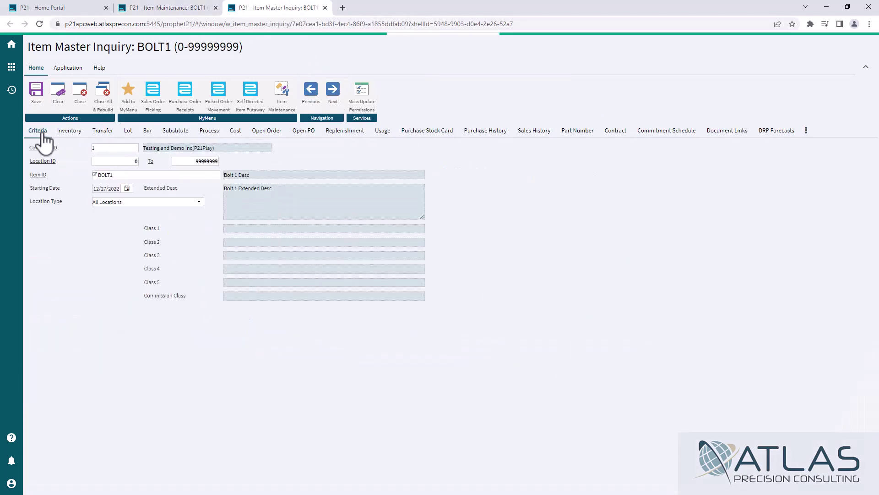
click(99, 276)
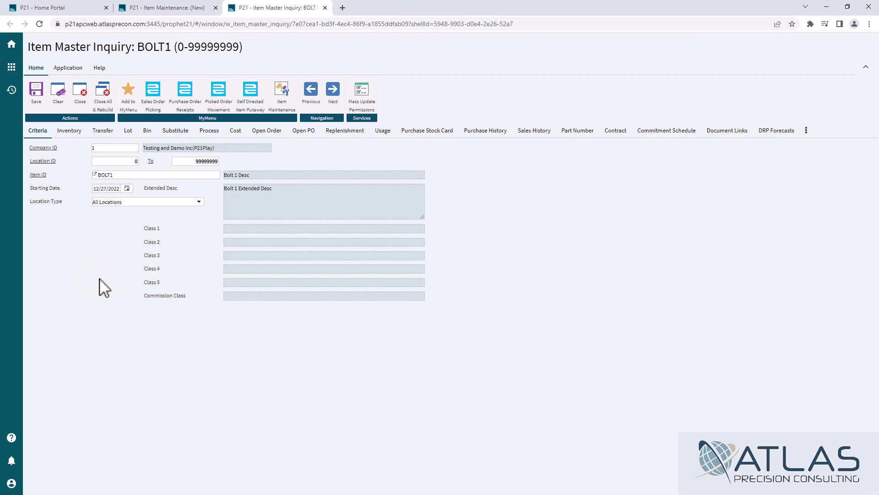
right_click(100, 285)
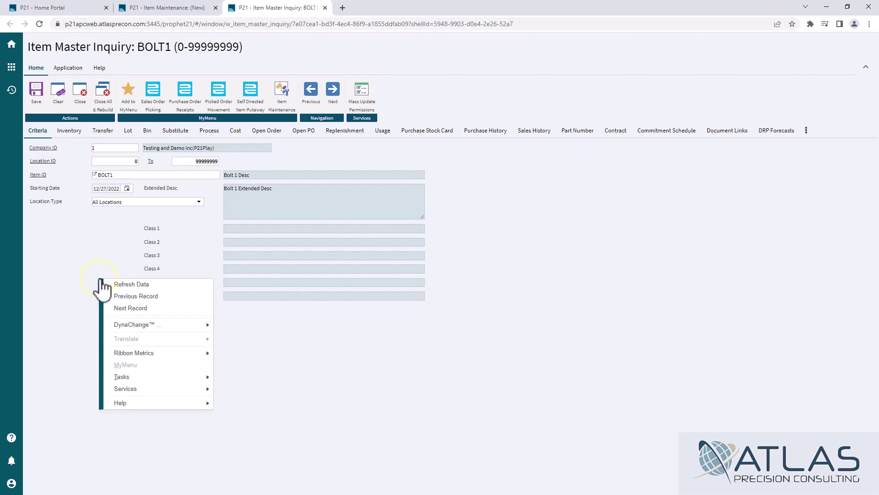
click(120, 286)
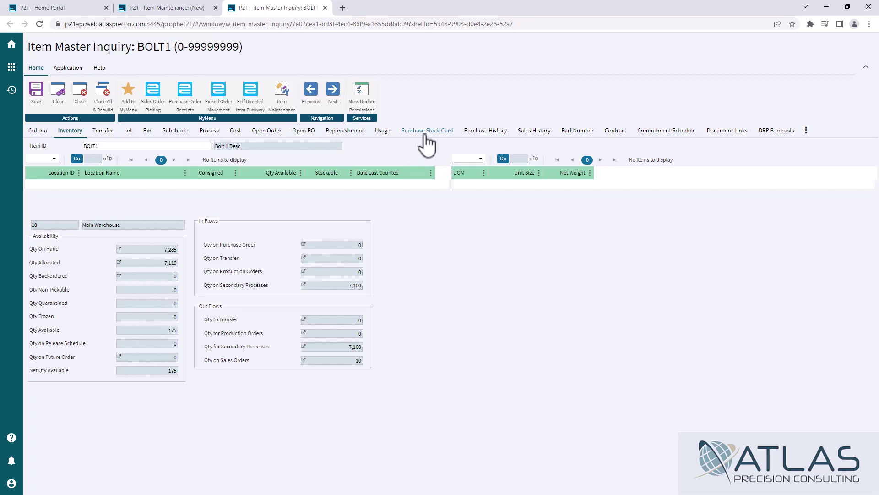
click(427, 131)
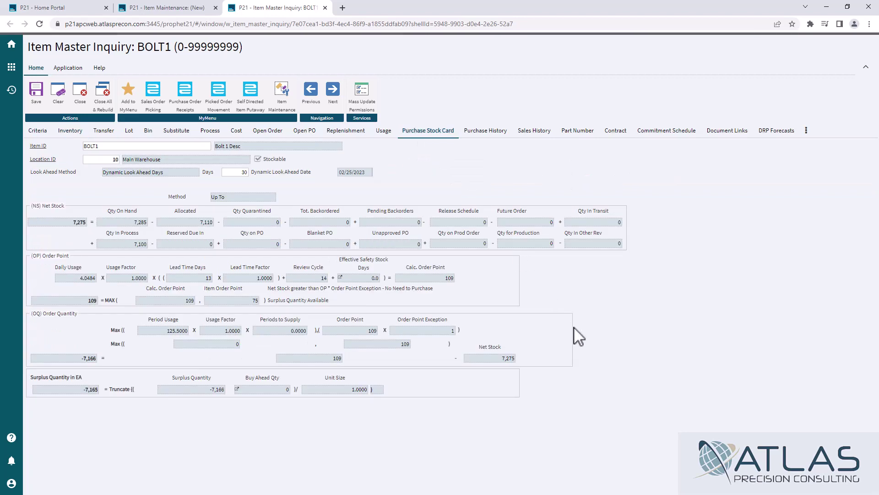